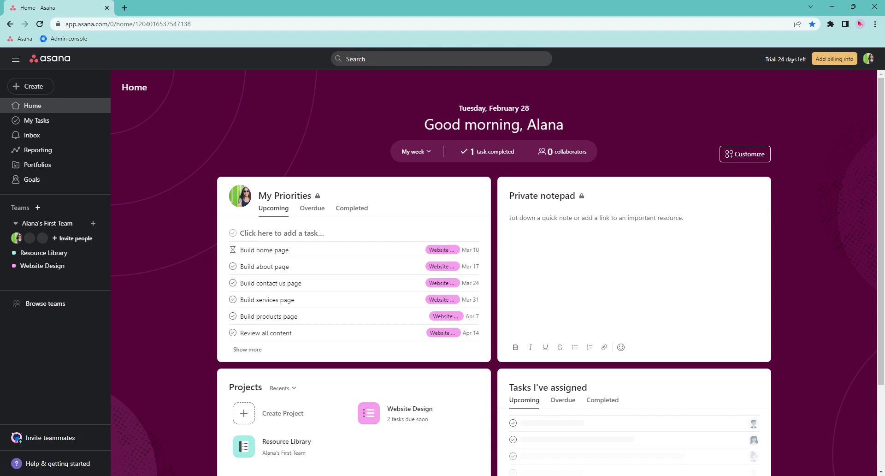
# - Show Website Design as a board and add an Approval column placed just before Done
pyautogui.click(42, 267)
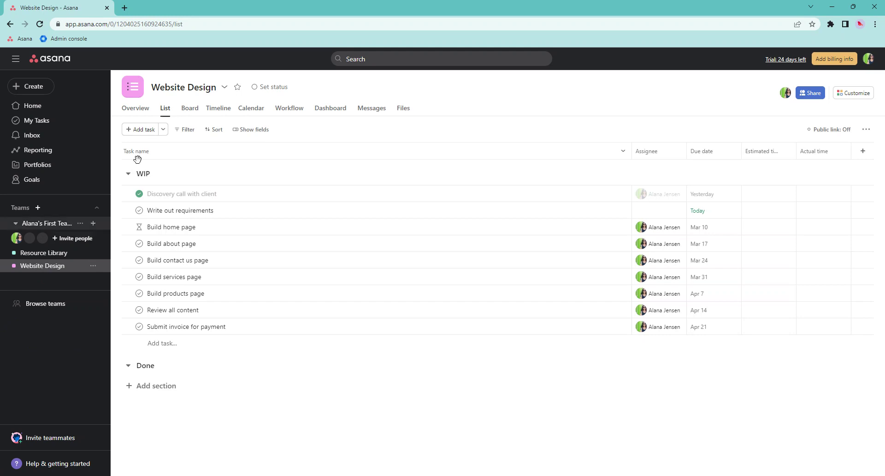
pyautogui.click(190, 108)
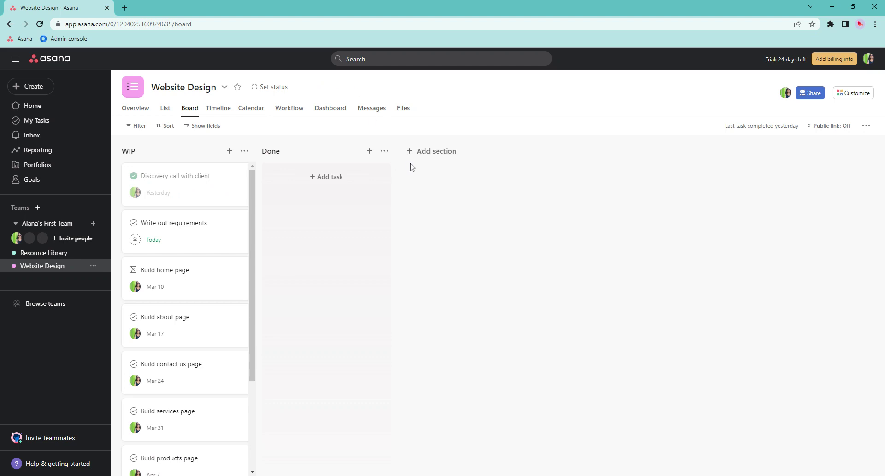
pyautogui.click(425, 153)
pyautogui.write('App')
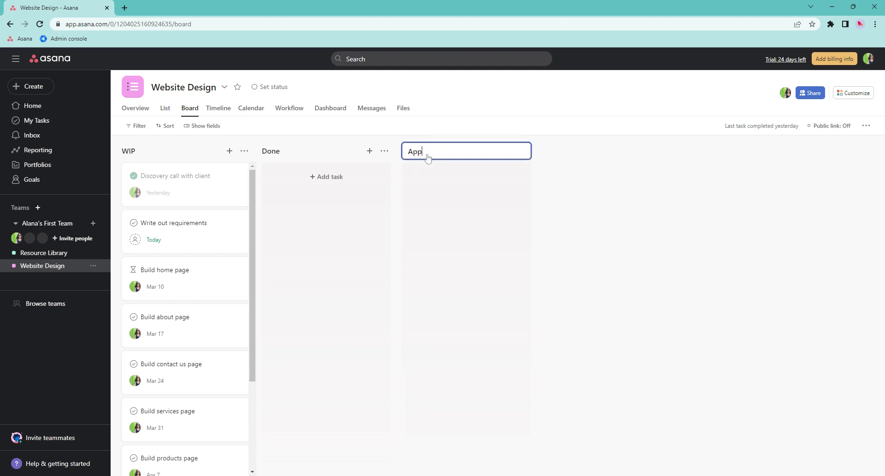
pyautogui.write('roval')
pyautogui.click(574, 245)
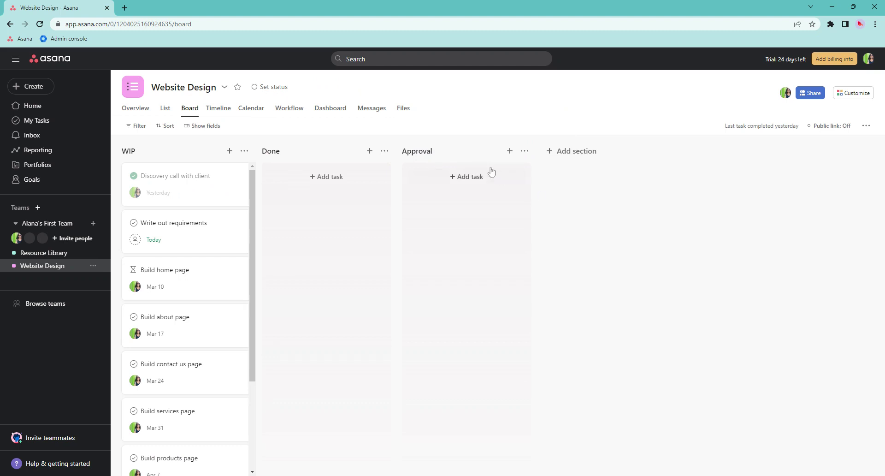
pyautogui.moveTo(460, 156); pyautogui.dragTo(310, 160)
# - Add a project rule from the Agile 'Task moved to a section → Assign task' template
pyautogui.click(855, 96)
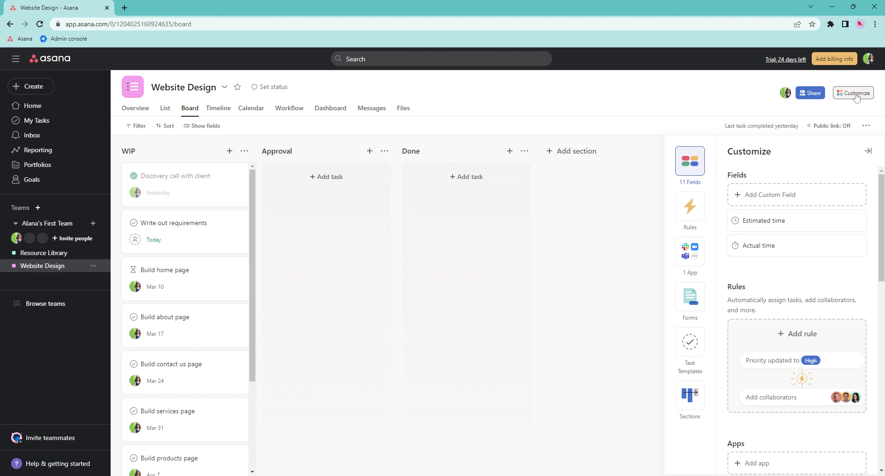
pyautogui.click(691, 204)
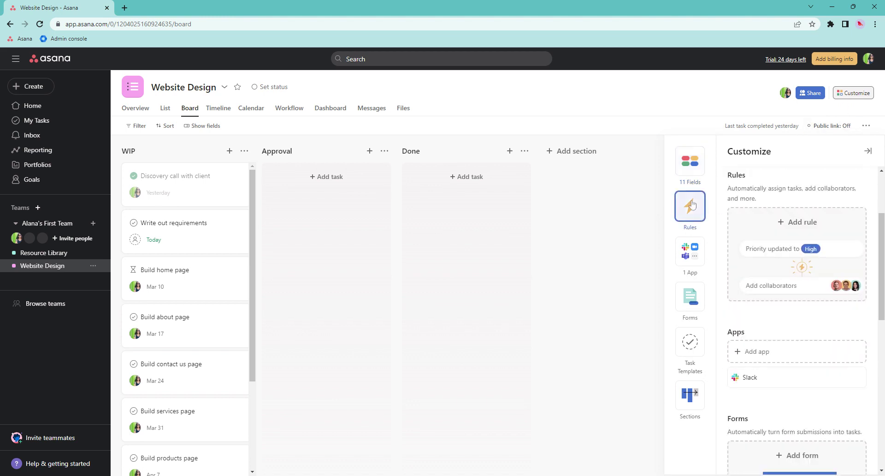
pyautogui.click(777, 227)
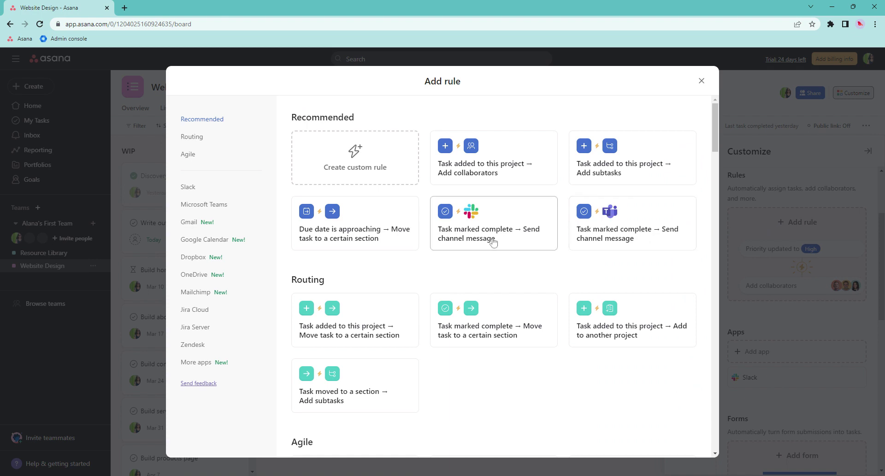
pyautogui.scroll(-2, 498, 229)
pyautogui.scroll(-2, 498, 229)
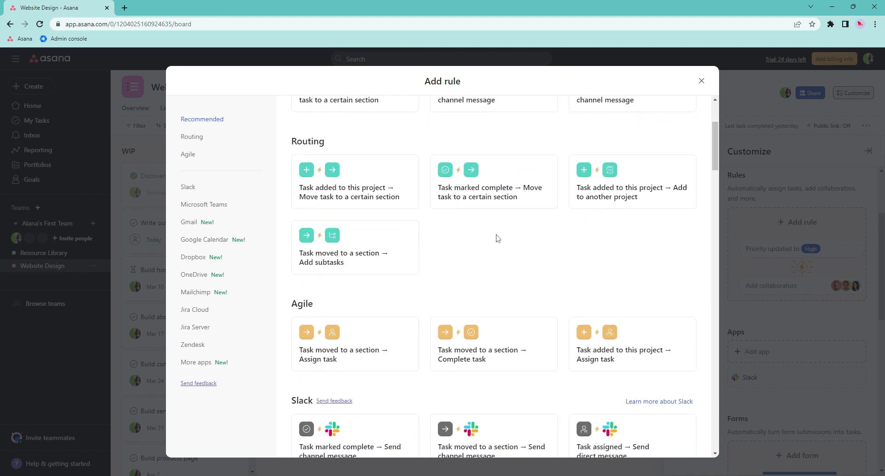
pyautogui.click(356, 356)
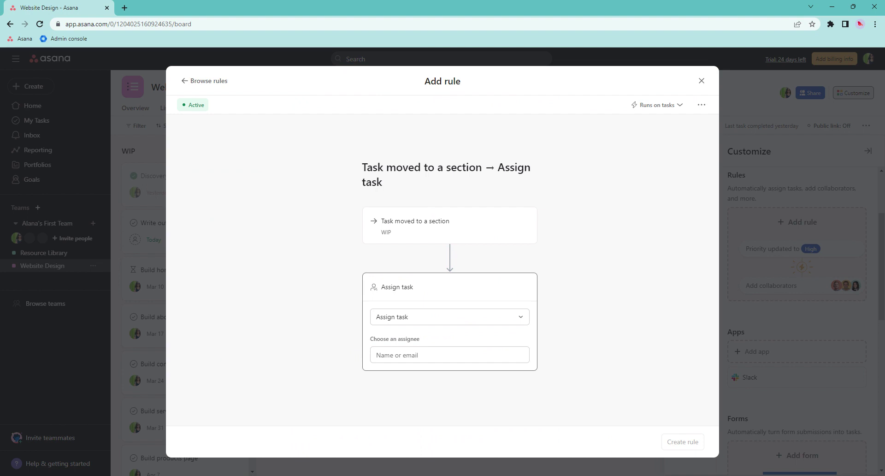
# - Set the rule to trigger on the Approval section, assign tasks to yourself, and create it
pyautogui.click(439, 228)
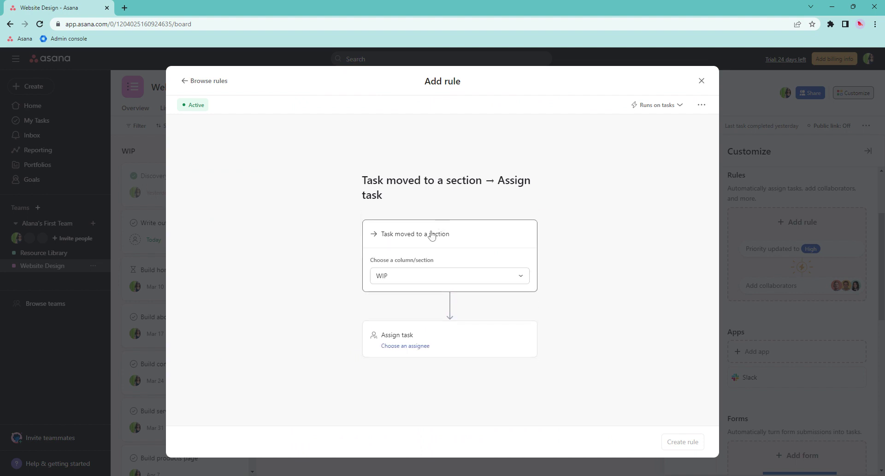
pyautogui.click(438, 277)
pyautogui.click(415, 314)
pyautogui.click(430, 348)
pyautogui.click(428, 354)
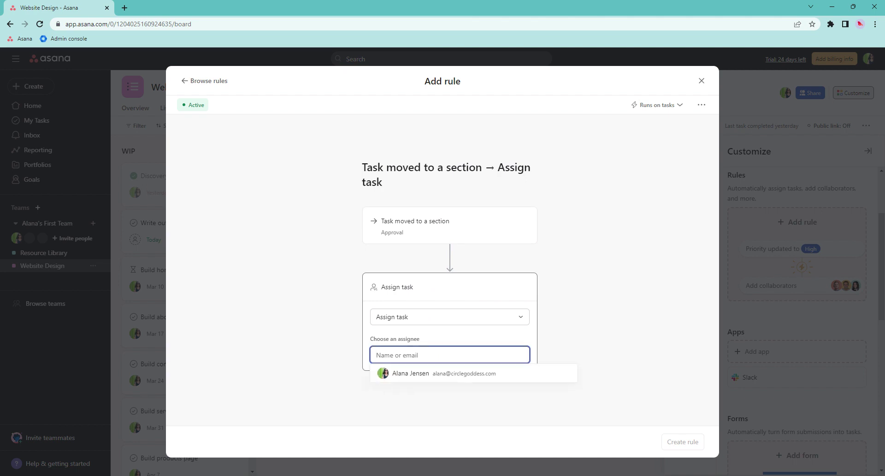
pyautogui.click(429, 375)
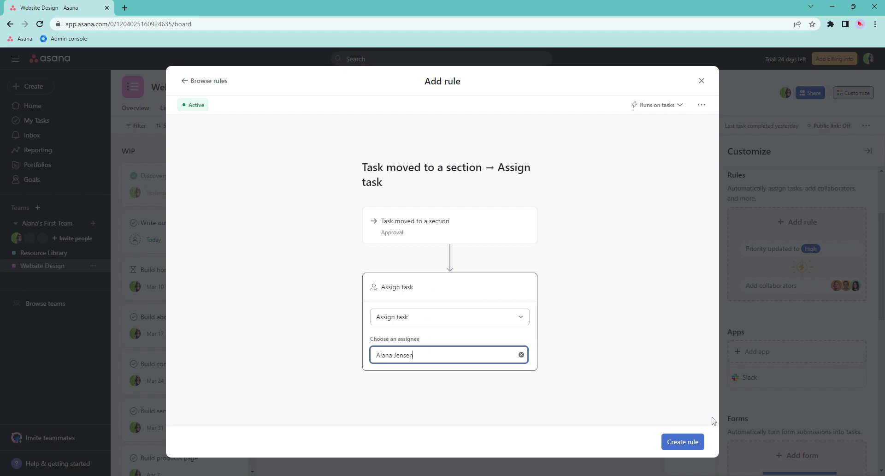
pyautogui.click(683, 443)
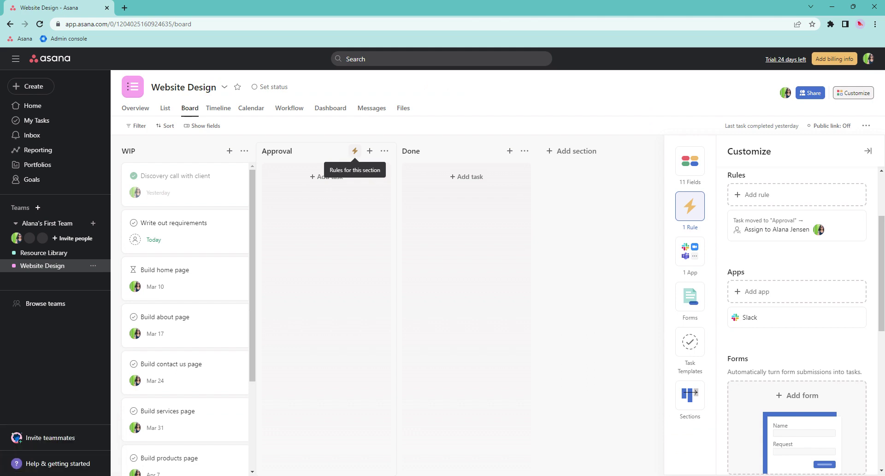
# - Add a second rule from the Slack 'Task marked complete → Send channel message' template and list channels
pyautogui.click(854, 93)
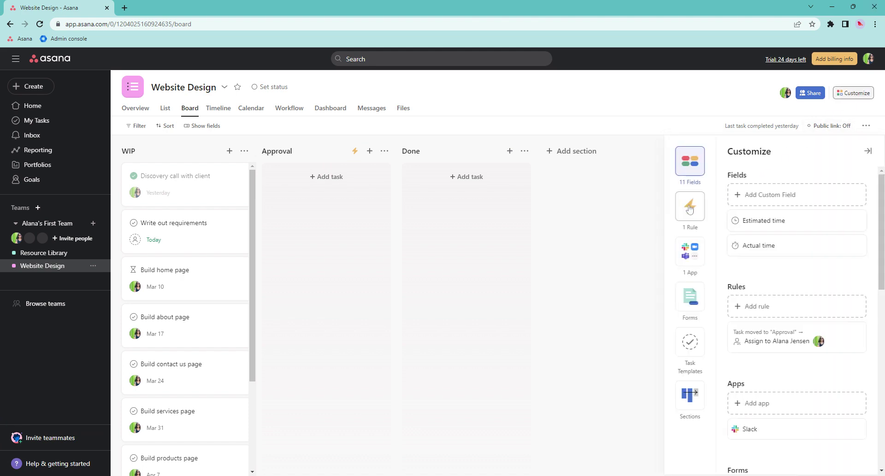
pyautogui.click(689, 208)
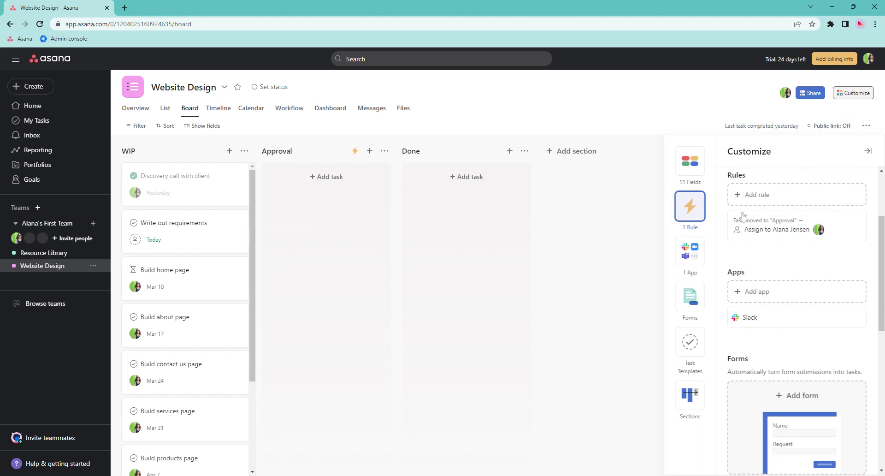
pyautogui.click(767, 196)
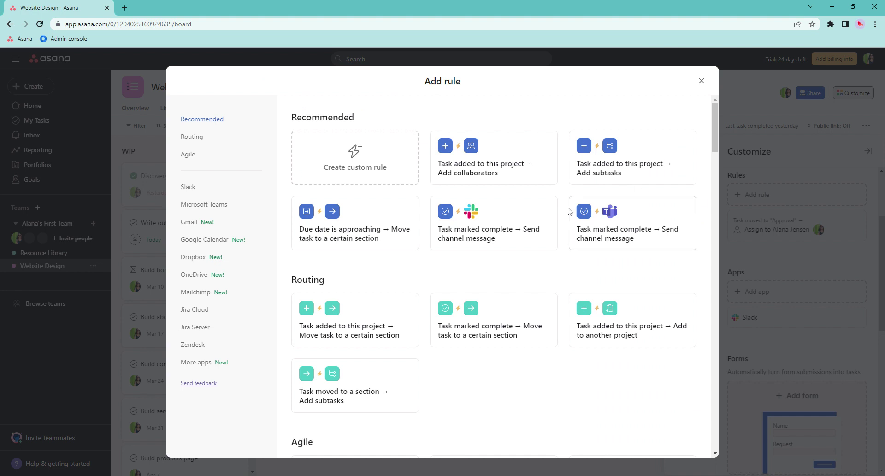
pyautogui.click(511, 210)
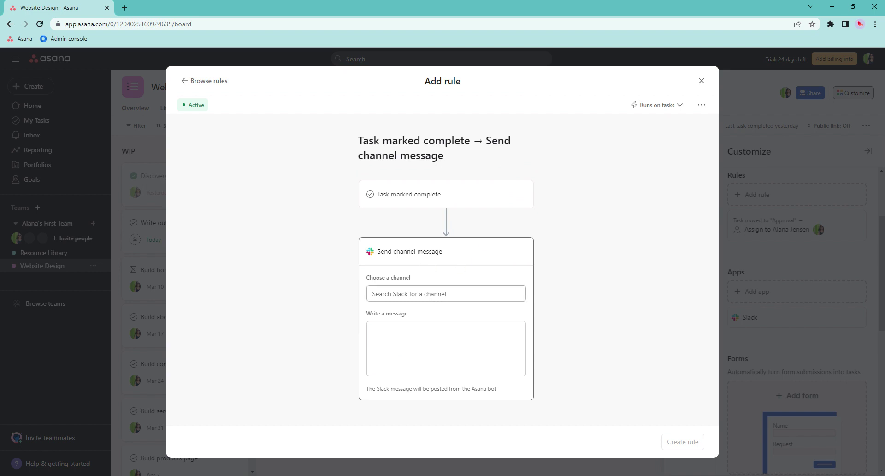
pyautogui.click(445, 293)
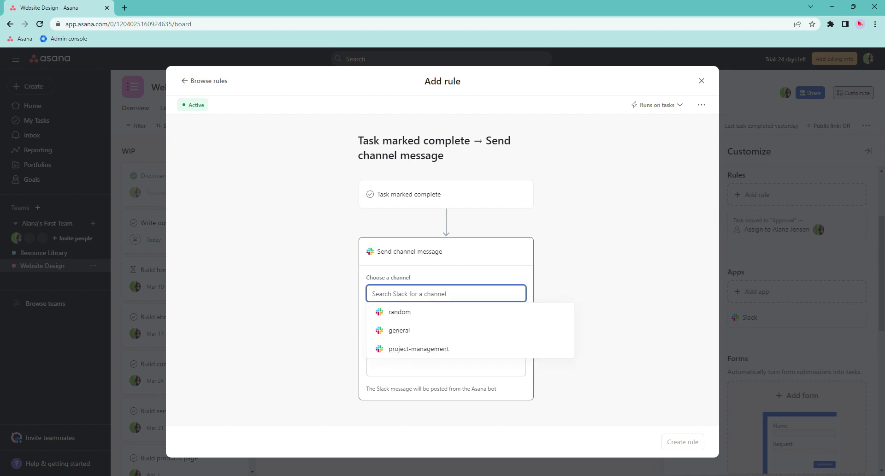
# - Send to project-management with 'This looks great! Approved!' signed with your name, and create the rule
pyautogui.click(432, 349)
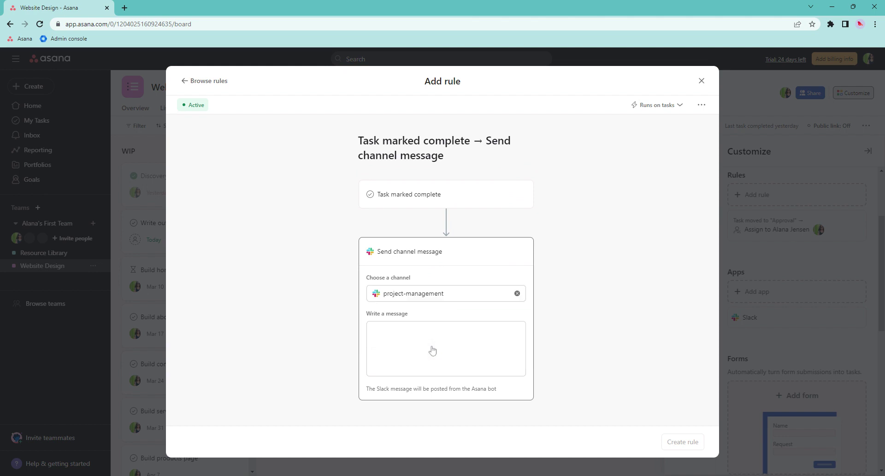
pyautogui.click(432, 350)
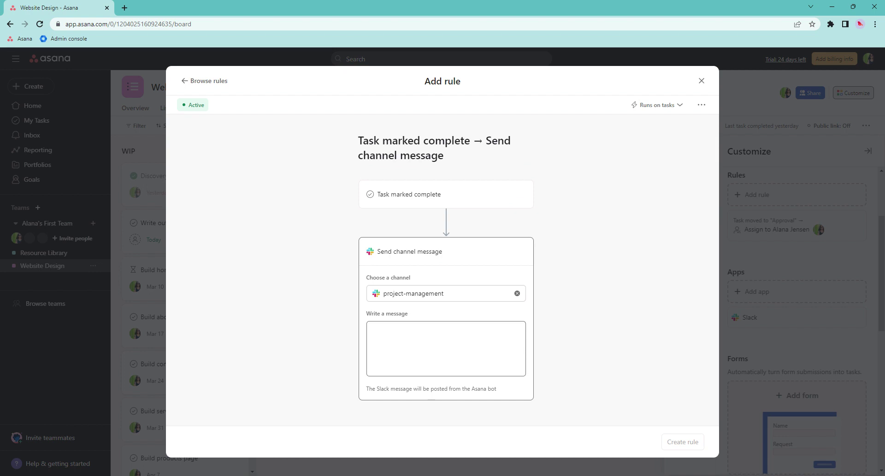
pyautogui.write('T')
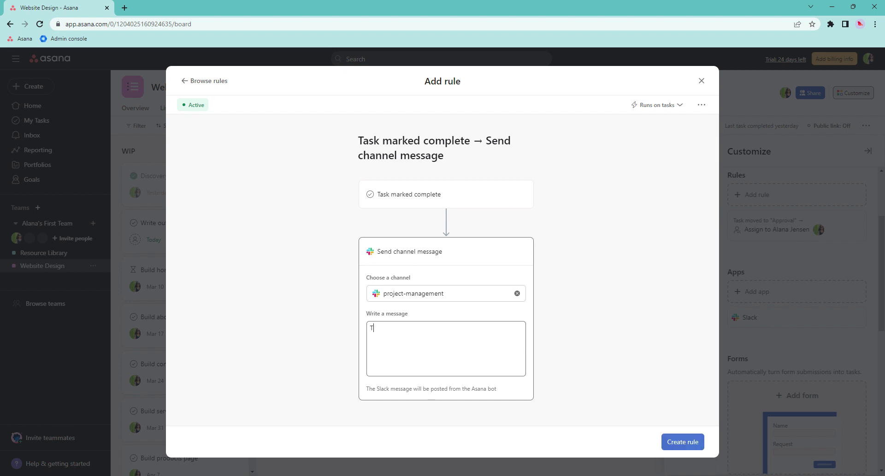
pyautogui.write('his look')
pyautogui.press('BackSpace')
pyautogui.press('BackSpace')
pyautogui.write('oks ')
pyautogui.write('g')
pyautogui.press('BackSpace')
pyautogui.write('gre')
pyautogui.write('at!')
pyautogui.write(' Approve')
pyautogui.write('d! A')
pyautogui.write('lana')
pyautogui.click(684, 441)
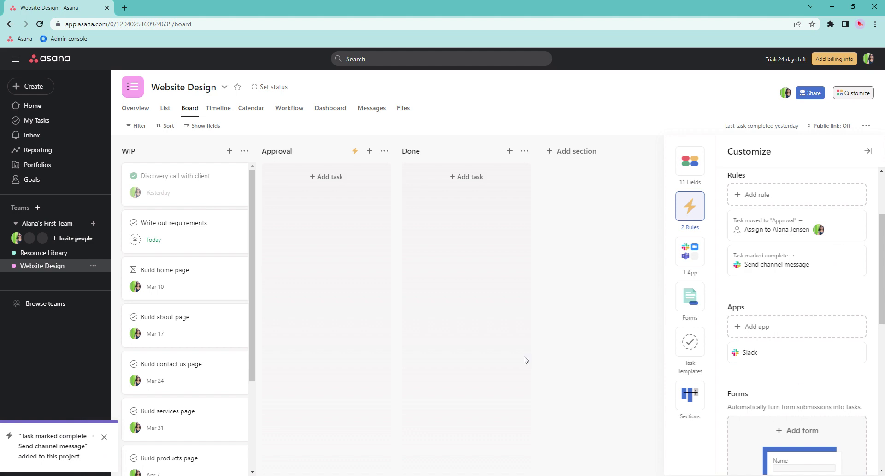
pyautogui.moveTo(185, 230)
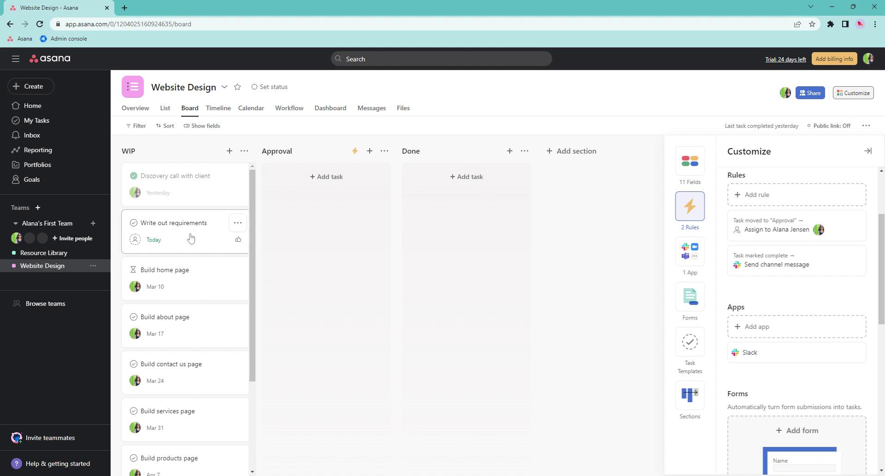
# - Move Write out requirements from WIP into Approval, then mark it complete to test the rules
pyautogui.press('Escape')
pyautogui.moveTo(190, 238)
pyautogui.mouseDown()
pyautogui.moveTo(334, 199)
pyautogui.moveTo(350, 257)
pyautogui.mouseUp()
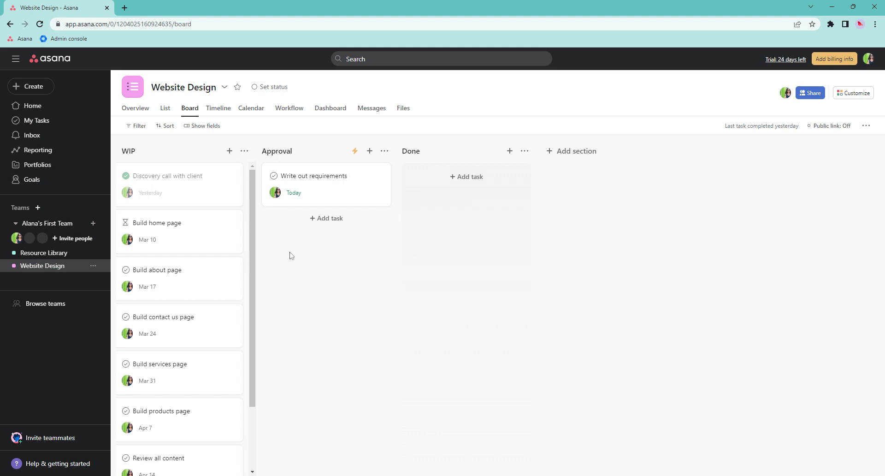
pyautogui.moveTo(325, 184)
pyautogui.click(274, 177)
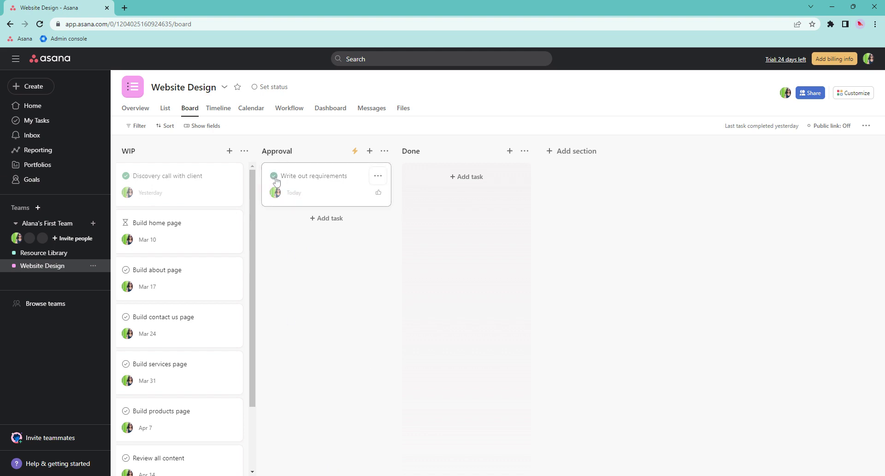